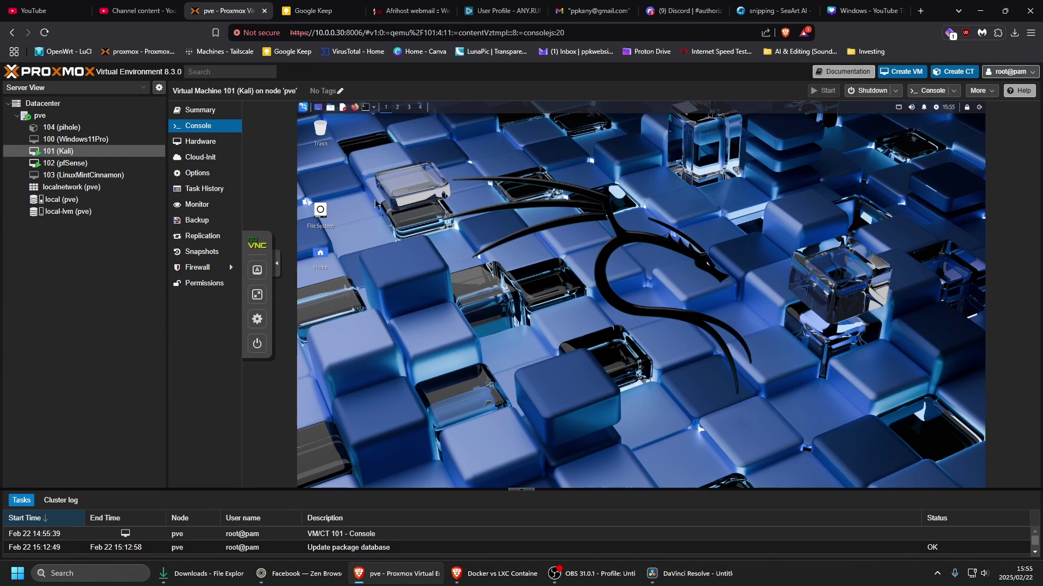
Review the display settings and clipboard options of VM 103 (LinuxMintCinnamon), leaving them unchanged
click(87, 178)
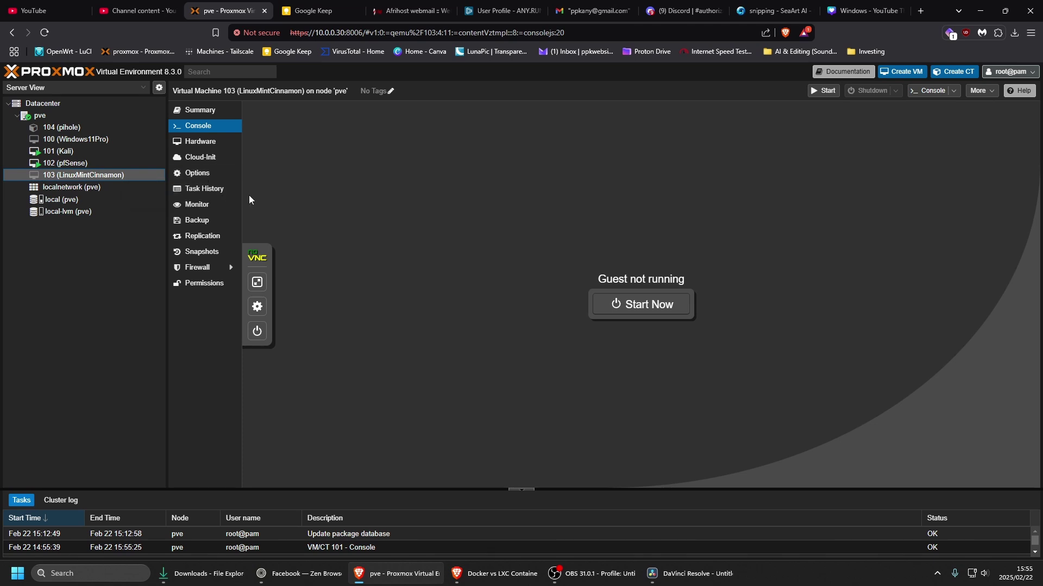
click(207, 145)
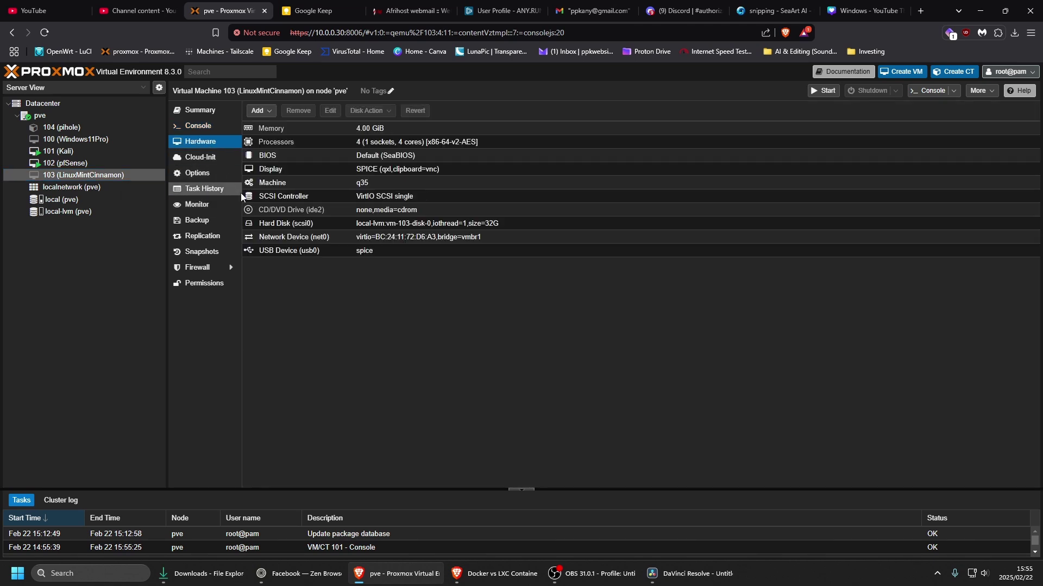
click(295, 171)
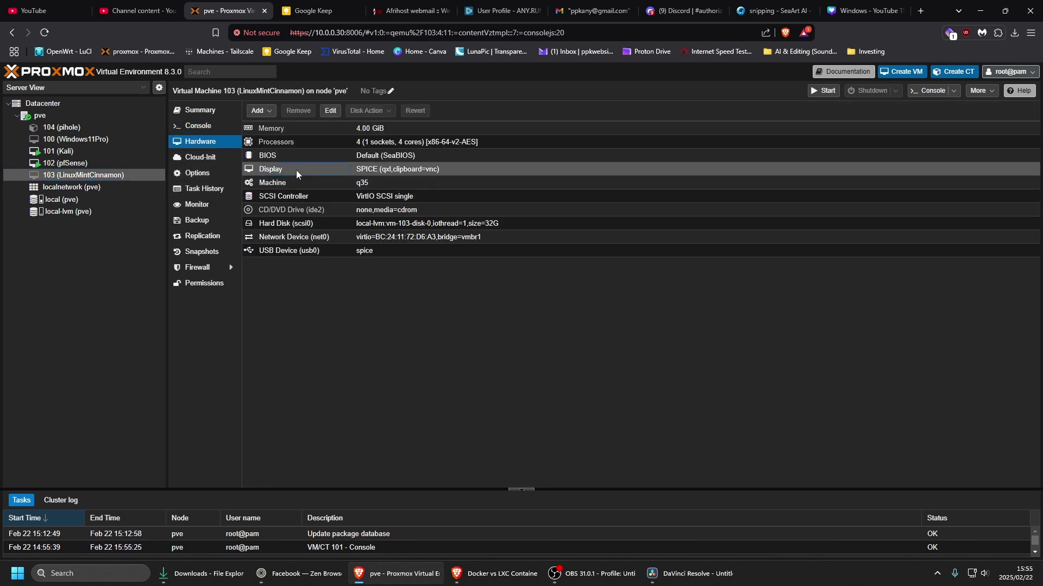
double_click(298, 170)
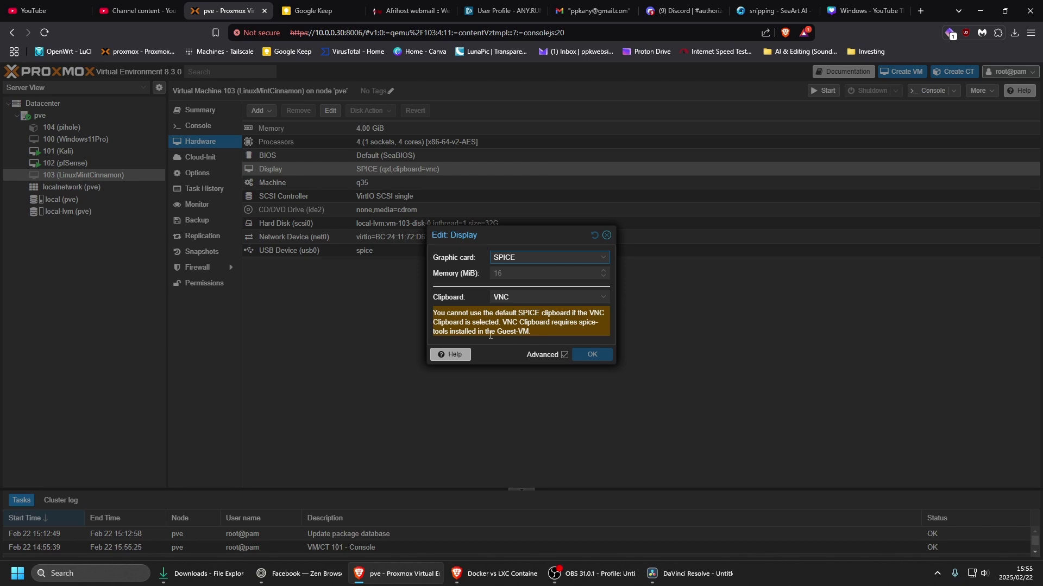
click(602, 297)
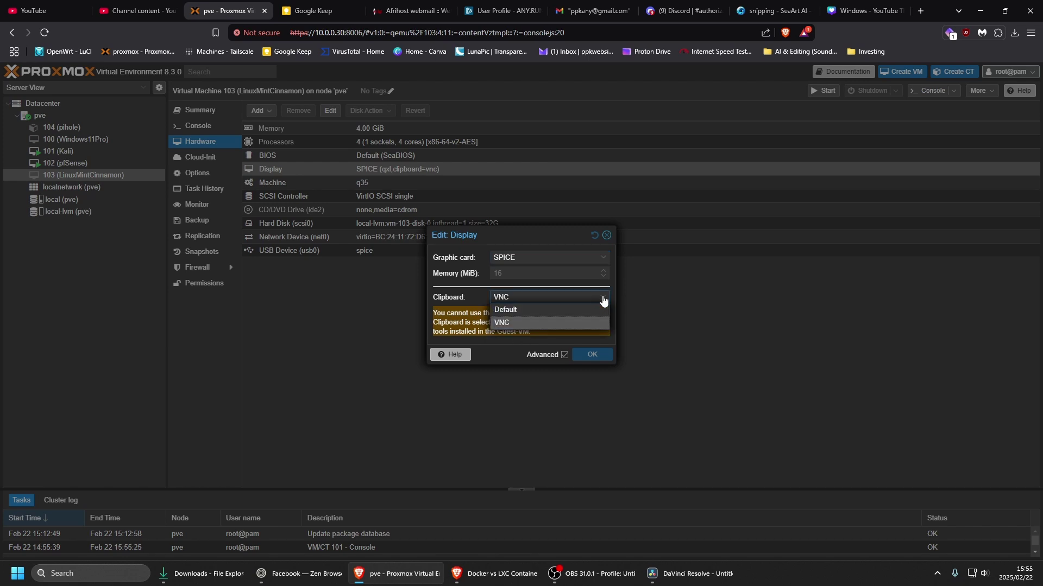
click(549, 236)
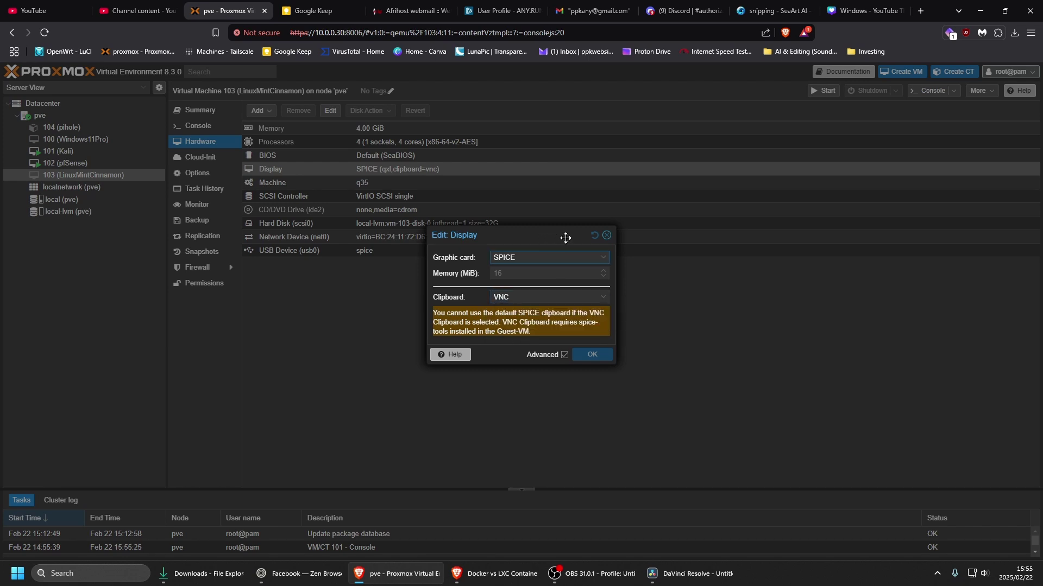
click(607, 235)
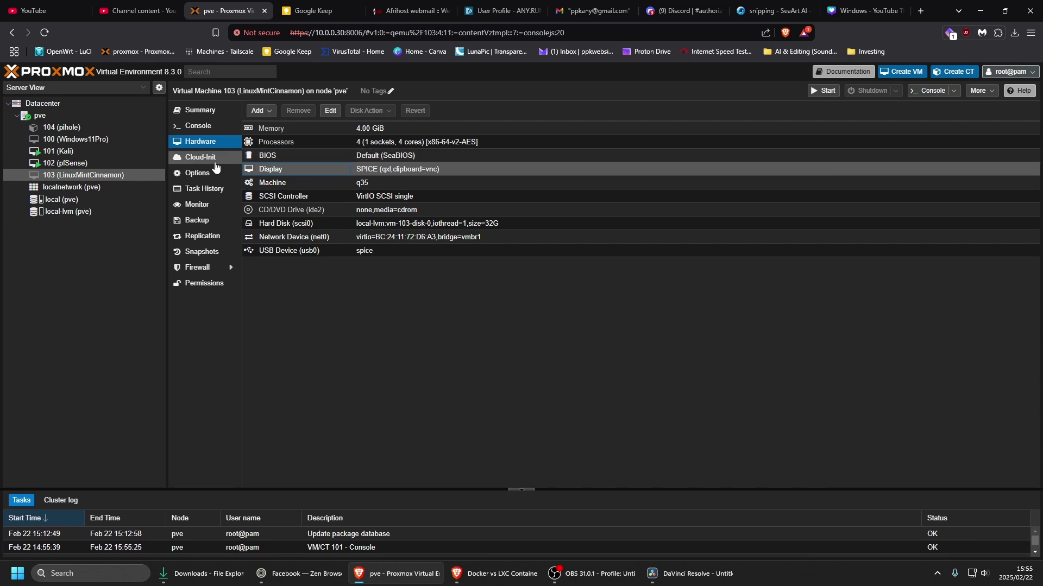
Review the QEMU Guest Agent and Spice Enhancements options of VM 103
click(197, 174)
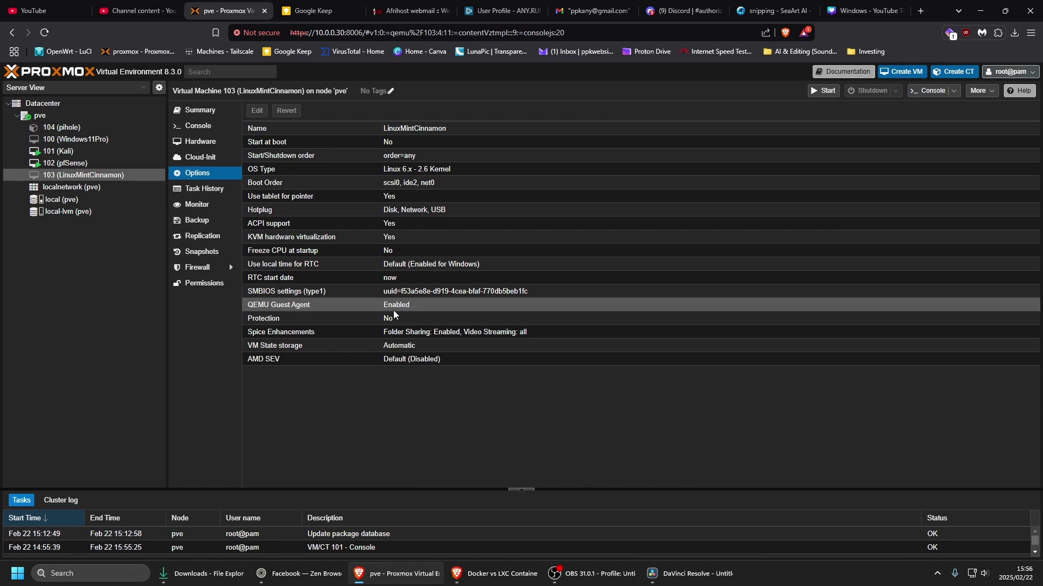
double_click(356, 305)
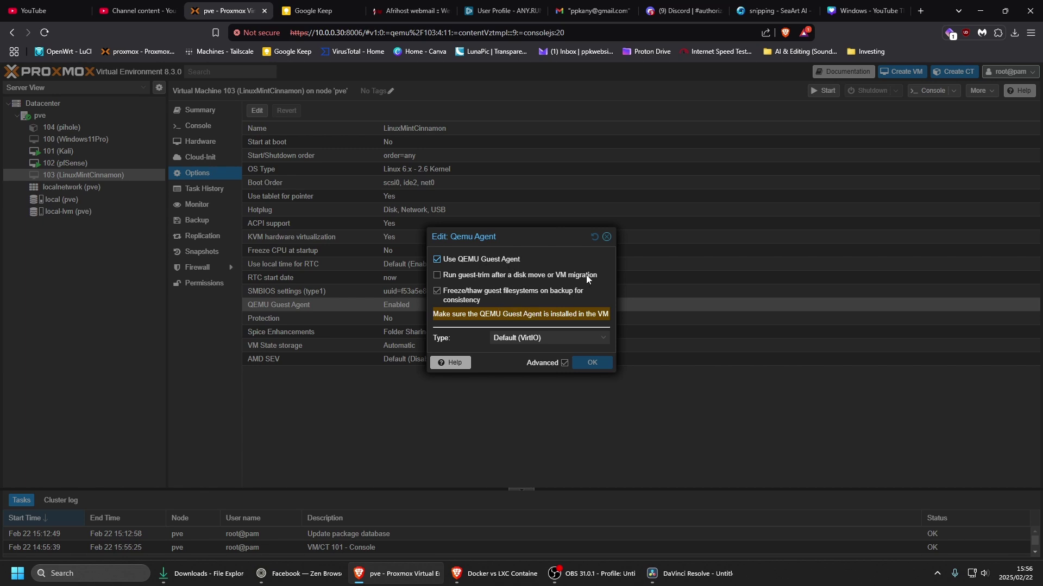
click(607, 237)
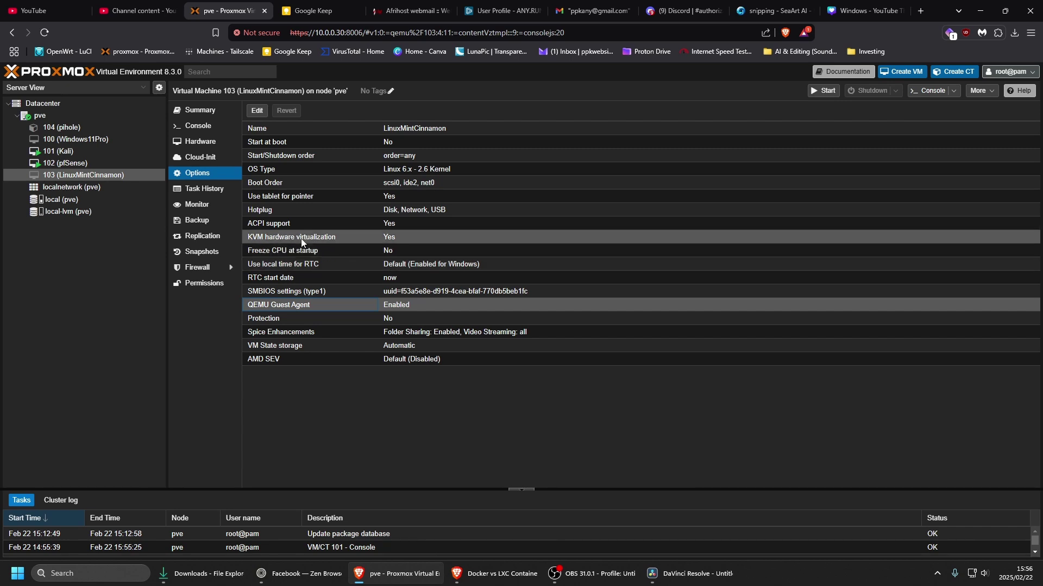
double_click(312, 332)
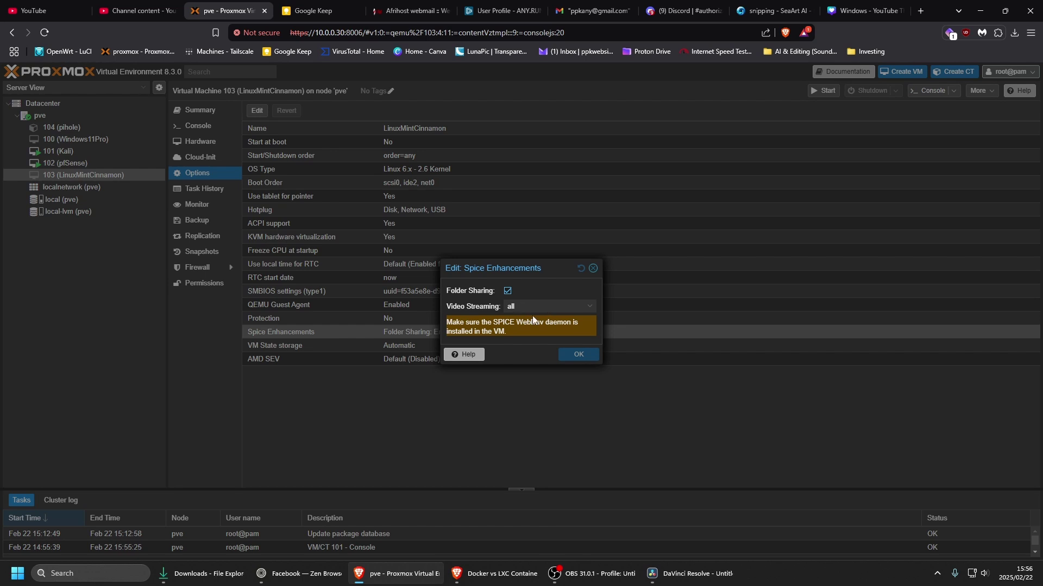
click(593, 268)
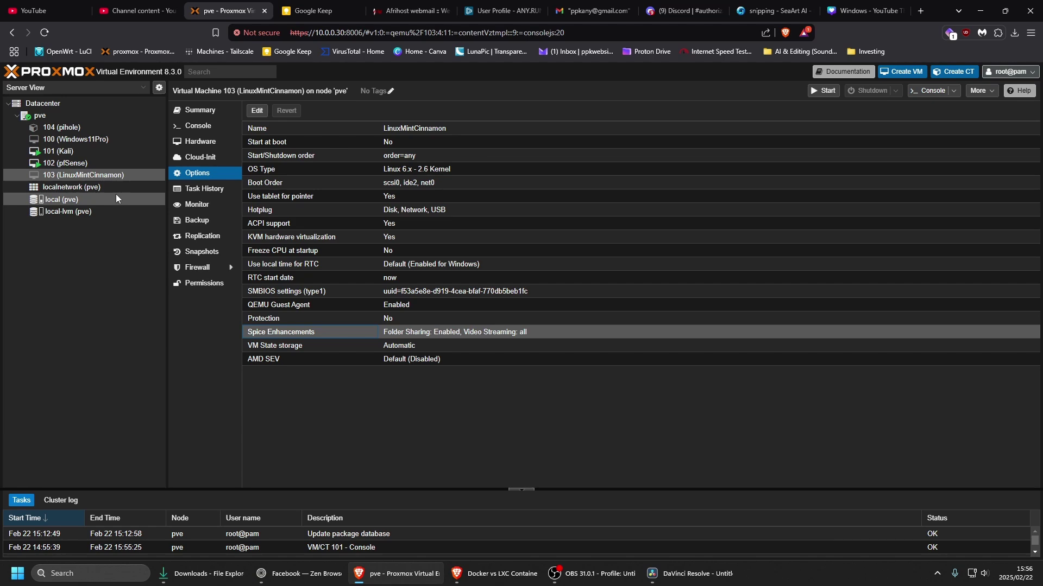
Show the console of VM 101 (Kali) and open a terminal window near the upper part of its desktop
click(92, 151)
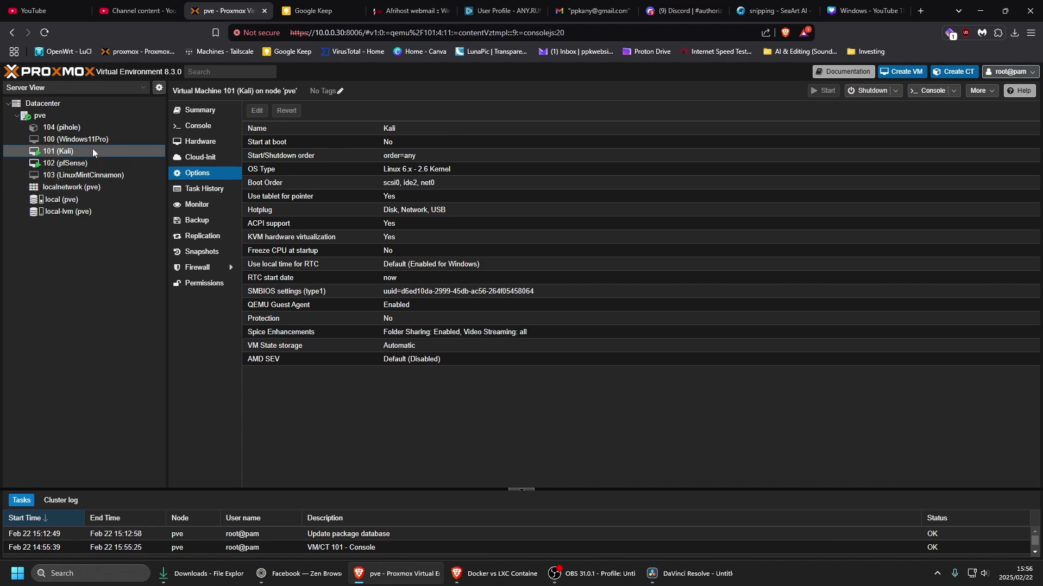
click(194, 128)
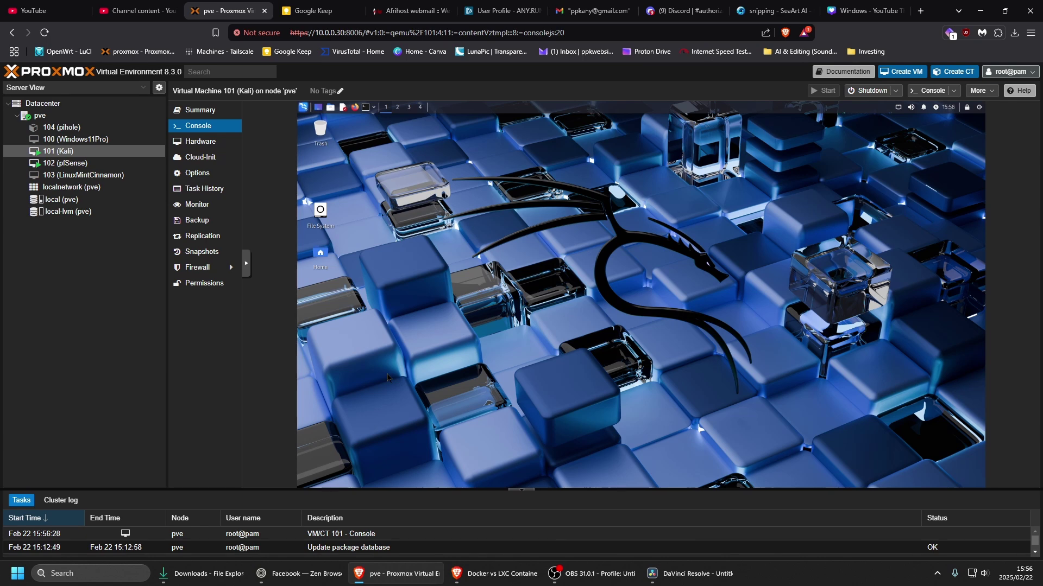
key(ctrl+alt+t)
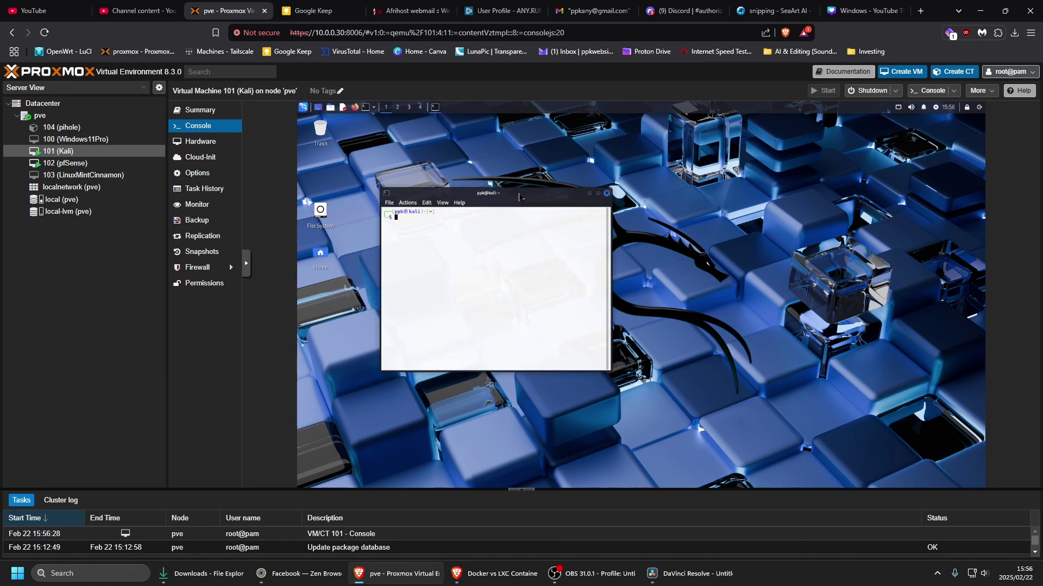
drag(522, 199, 504, 153)
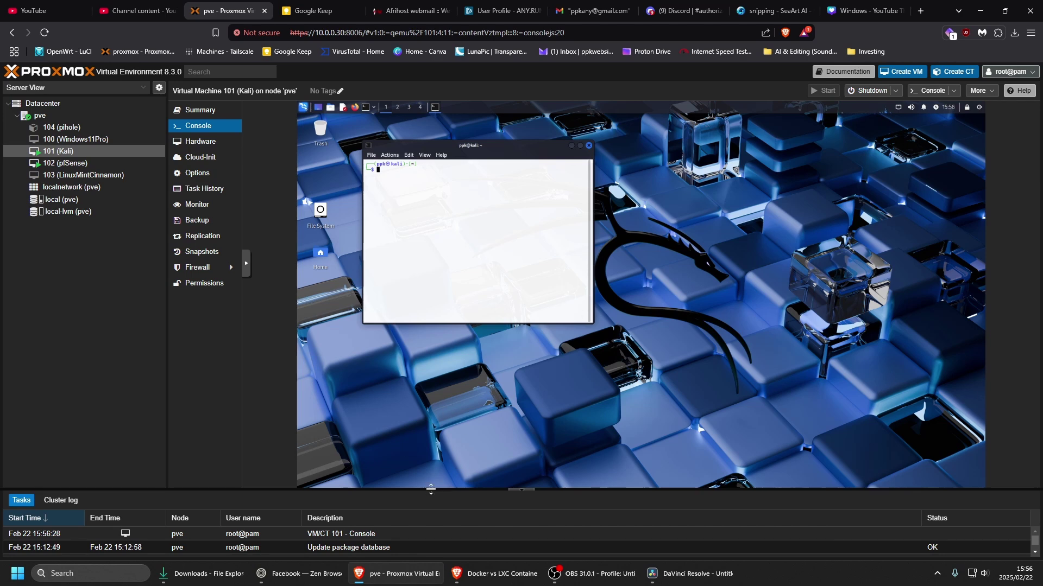
Switch to the ChatGPT window and copy the command that checks the spice-vdagentd service status
click(482, 575)
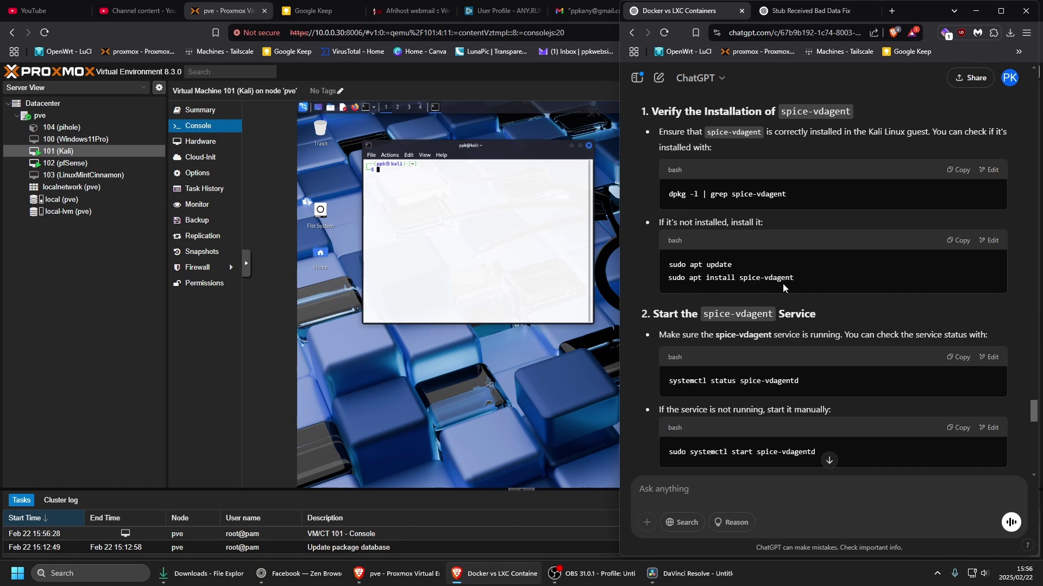
click(473, 571)
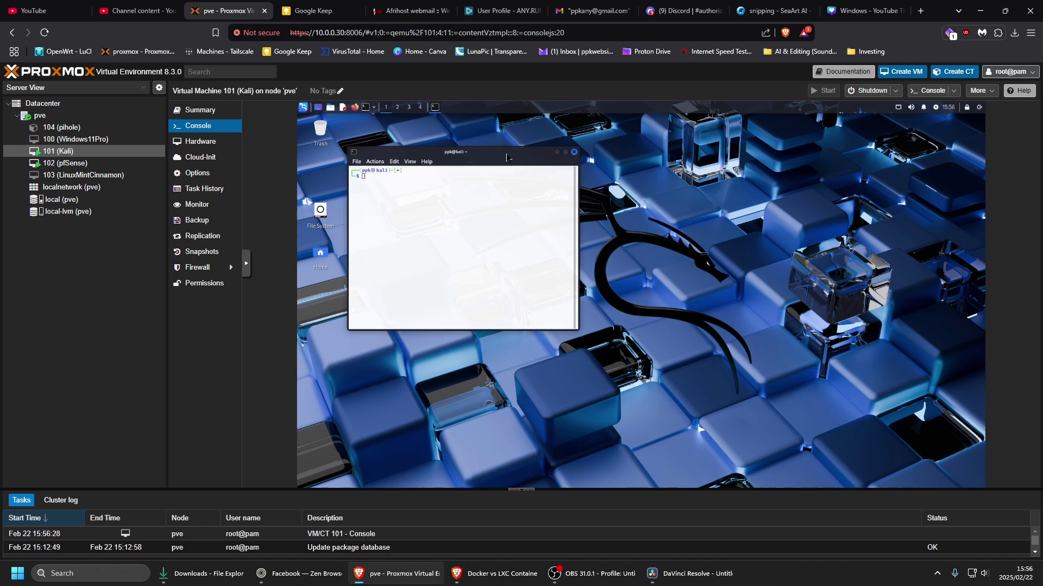
click(472, 567)
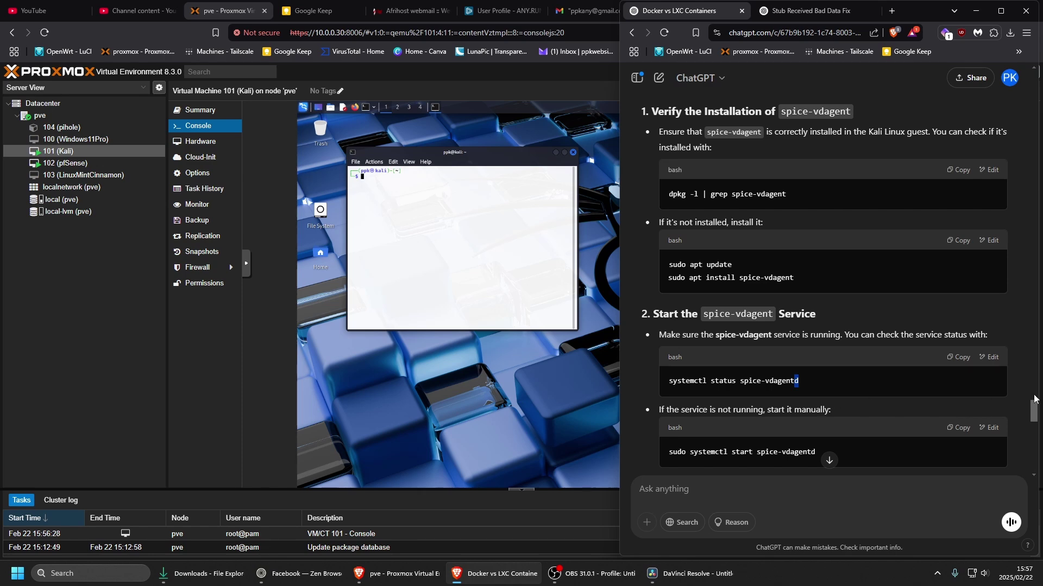
drag(1032, 409, 1032, 413)
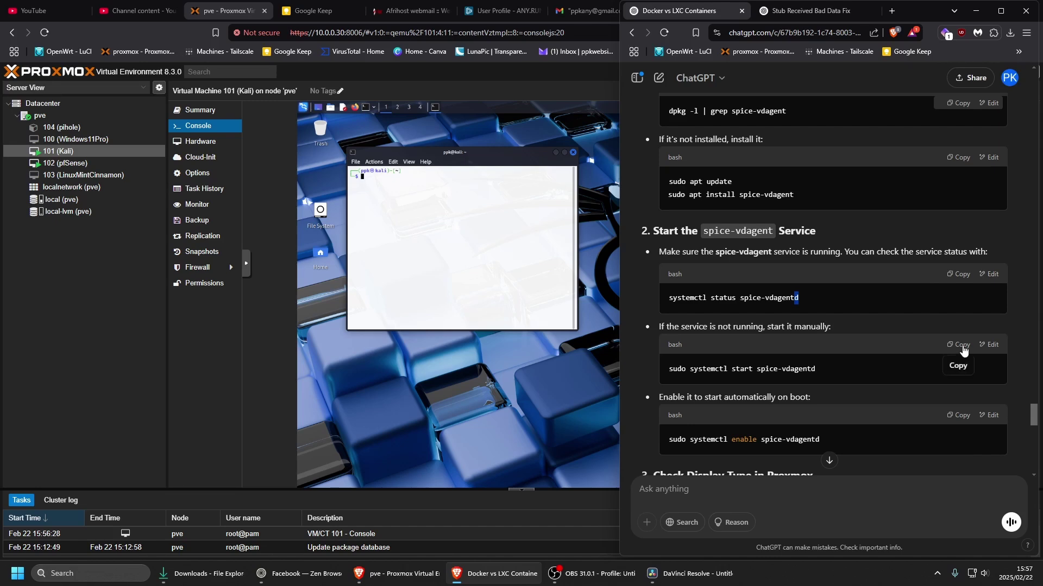
click(964, 279)
Return to Proxmox, save VM 101's SPICE connection file pve-spice.vv to Downloads, and launch it in the viewer
click(529, 376)
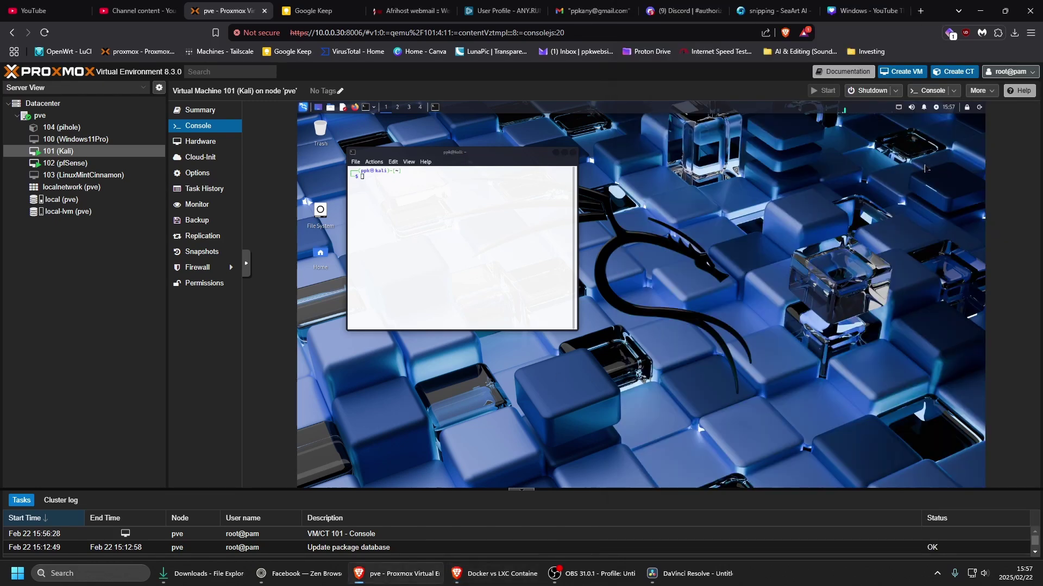
click(954, 91)
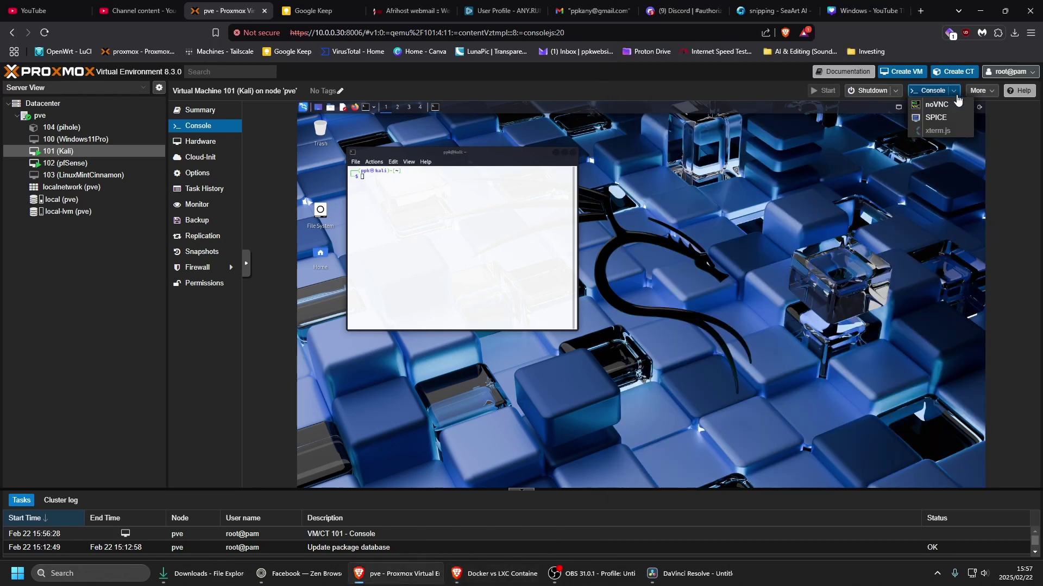
click(936, 120)
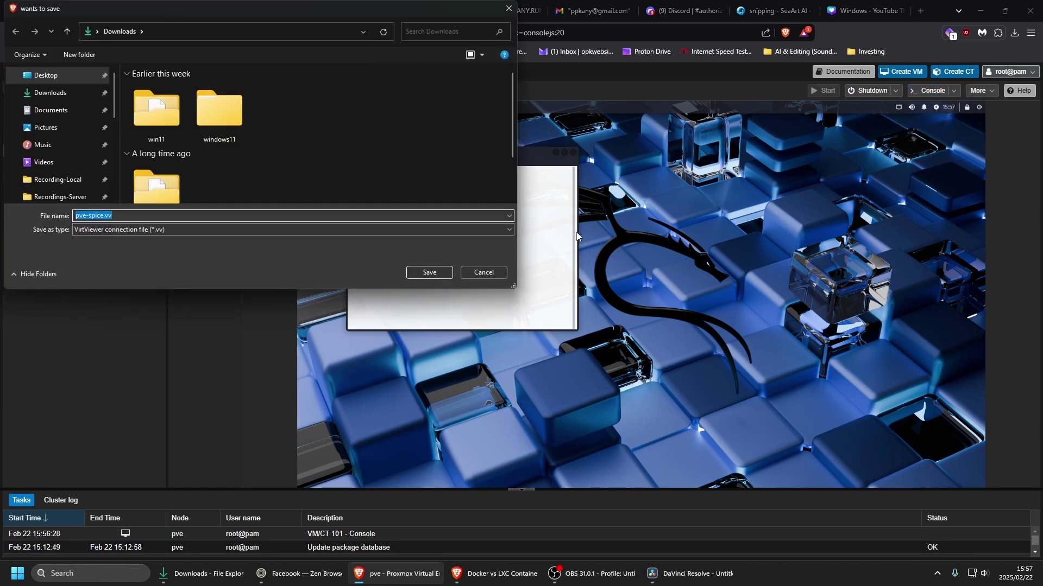
click(429, 272)
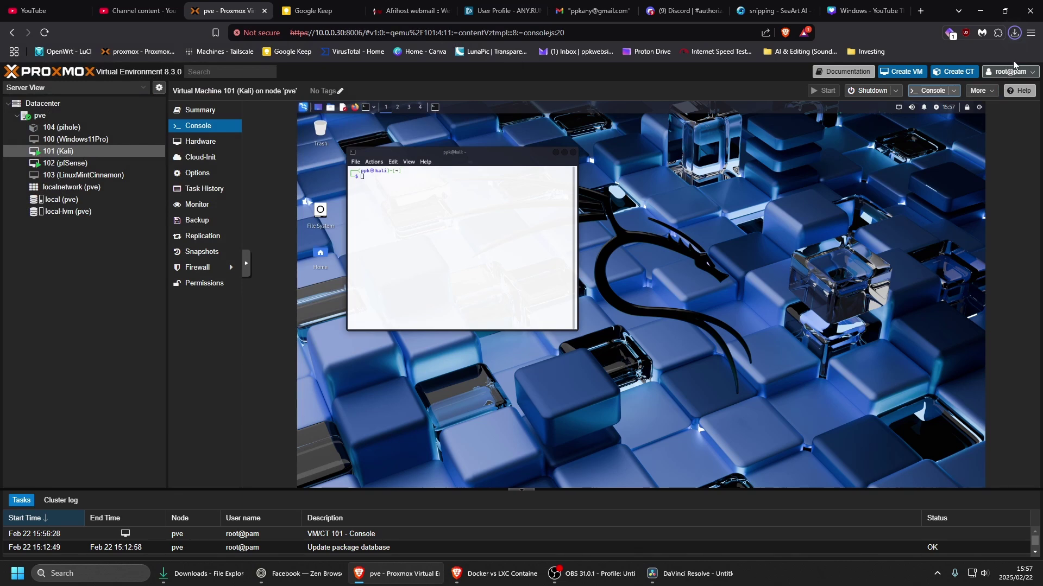
click(1014, 33)
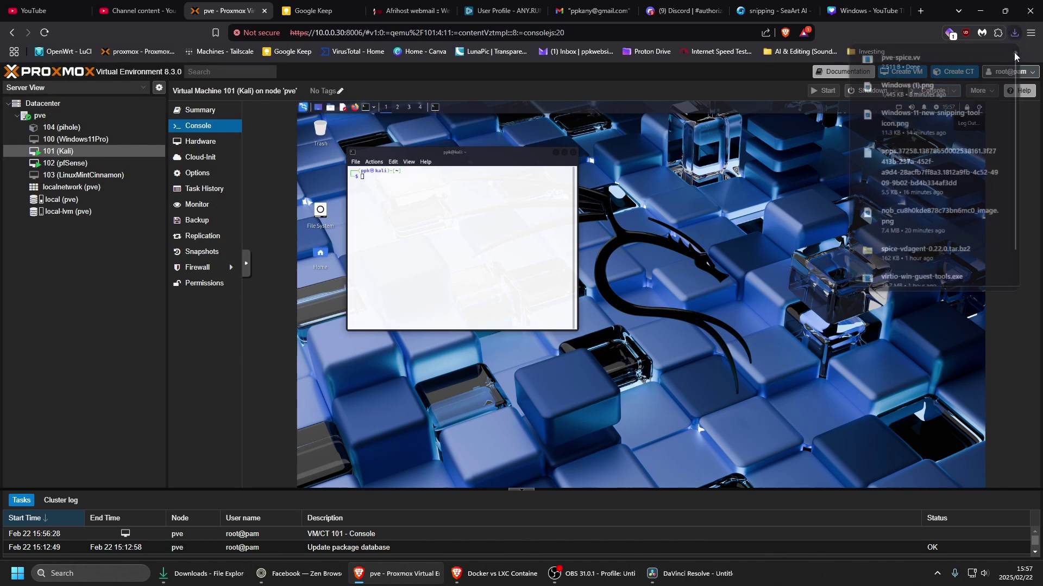
click(899, 60)
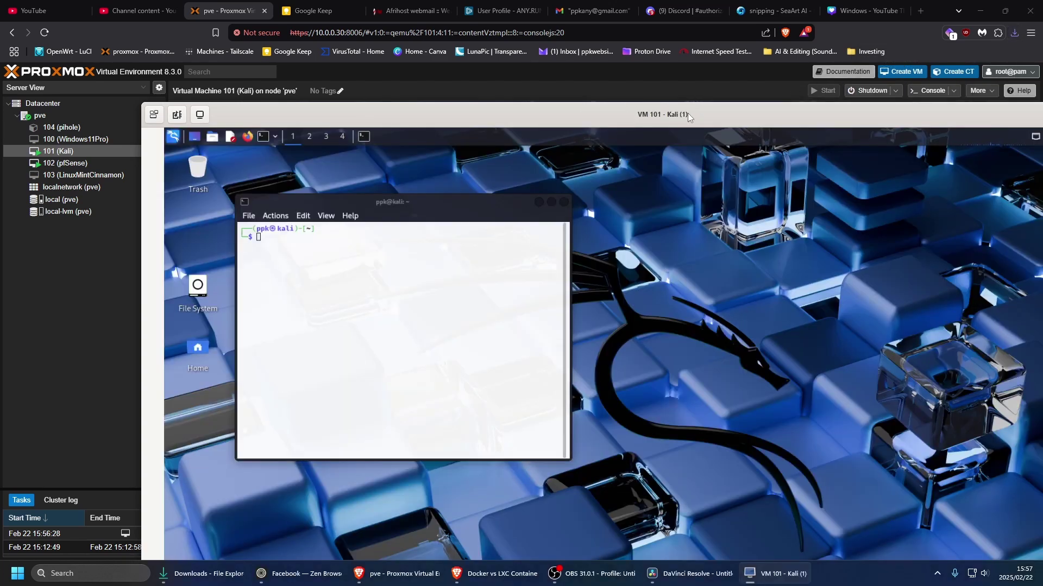
drag(687, 113, 602, 8)
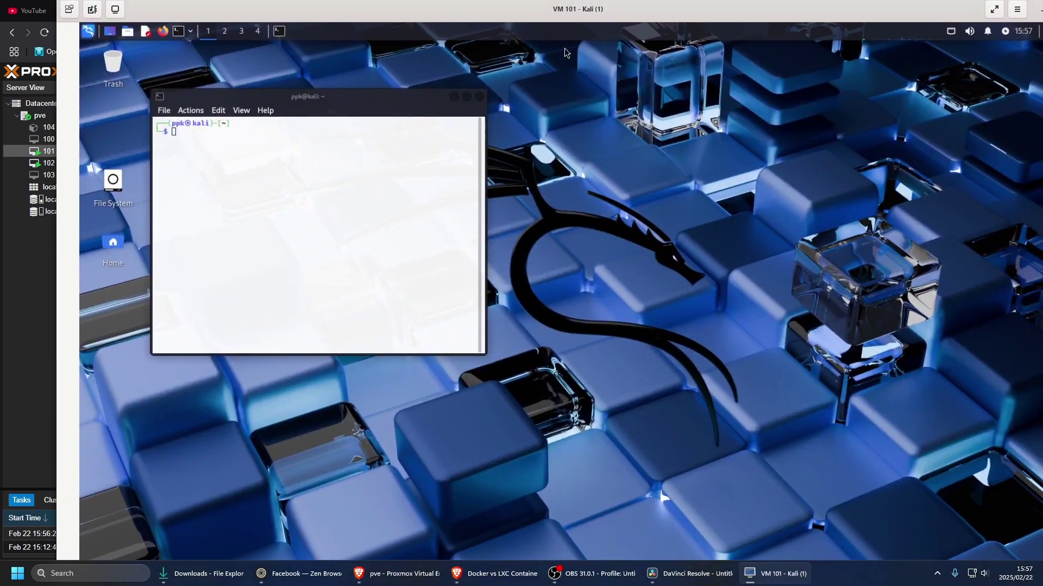
Try to paste the copied command into the Kali terminal and into the application menu's search box
click(186, 139)
right_click(186, 139)
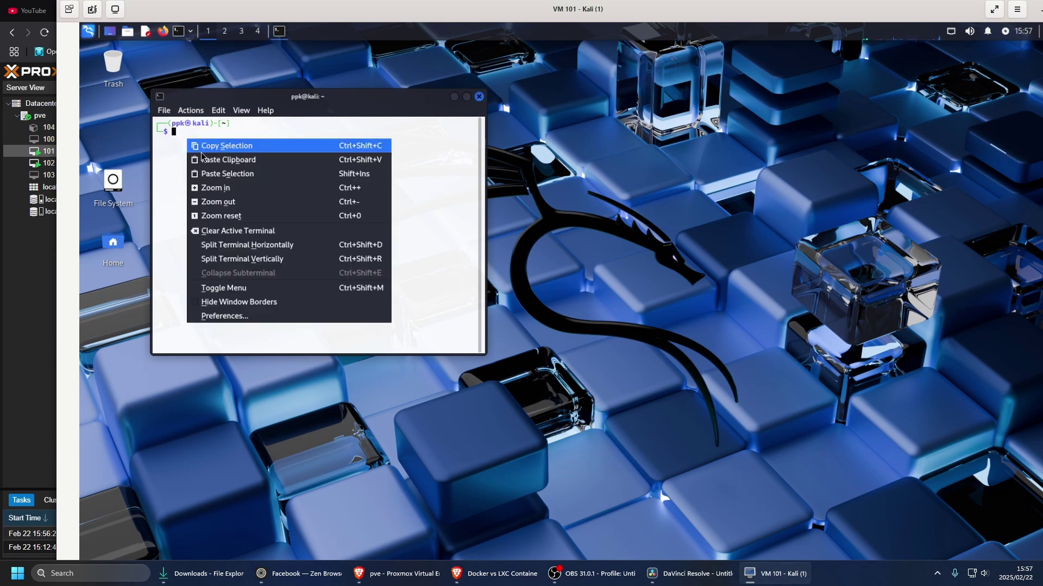
click(204, 155)
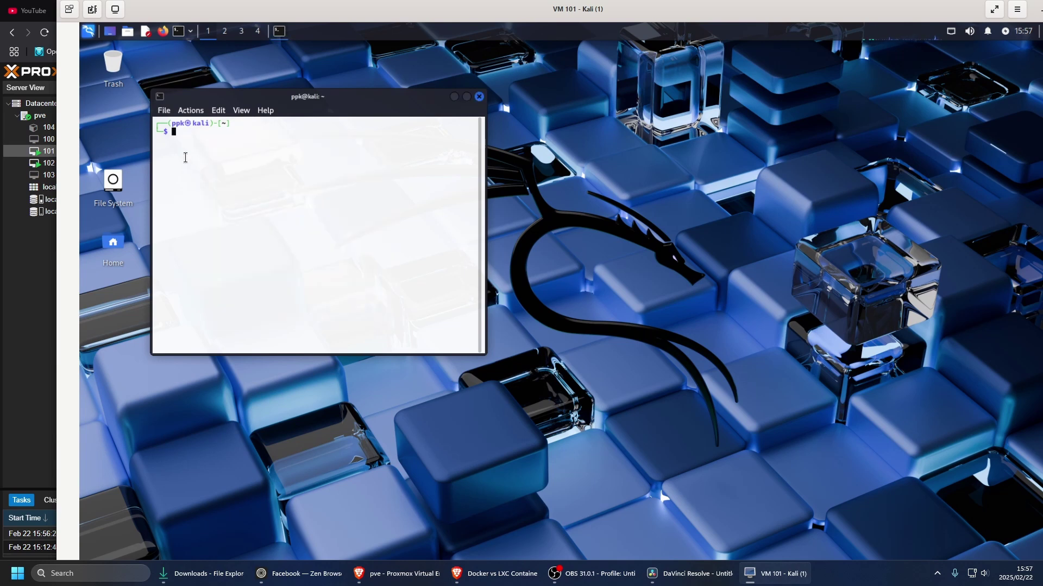
click(88, 31)
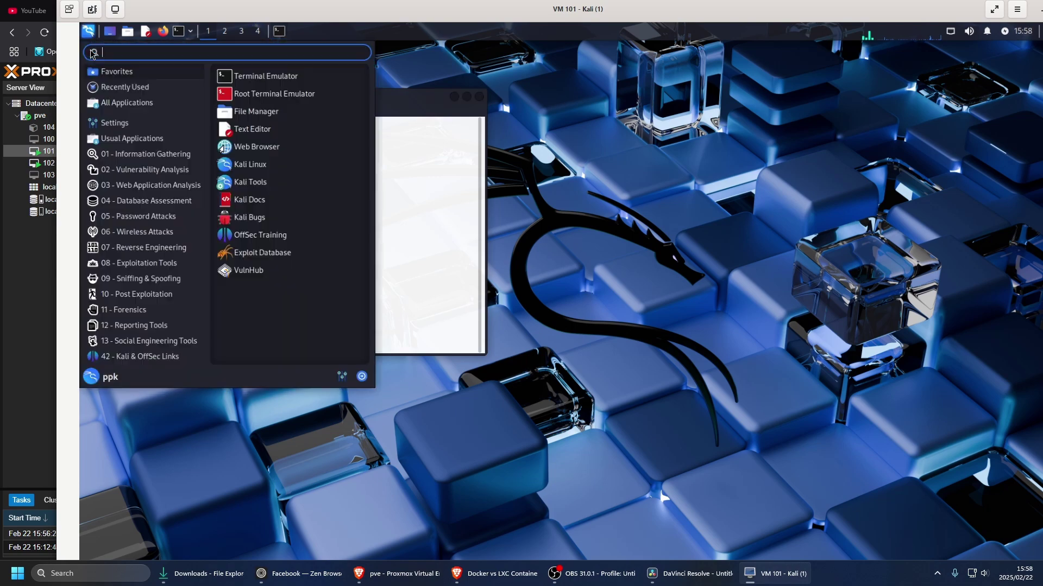
right_click(116, 54)
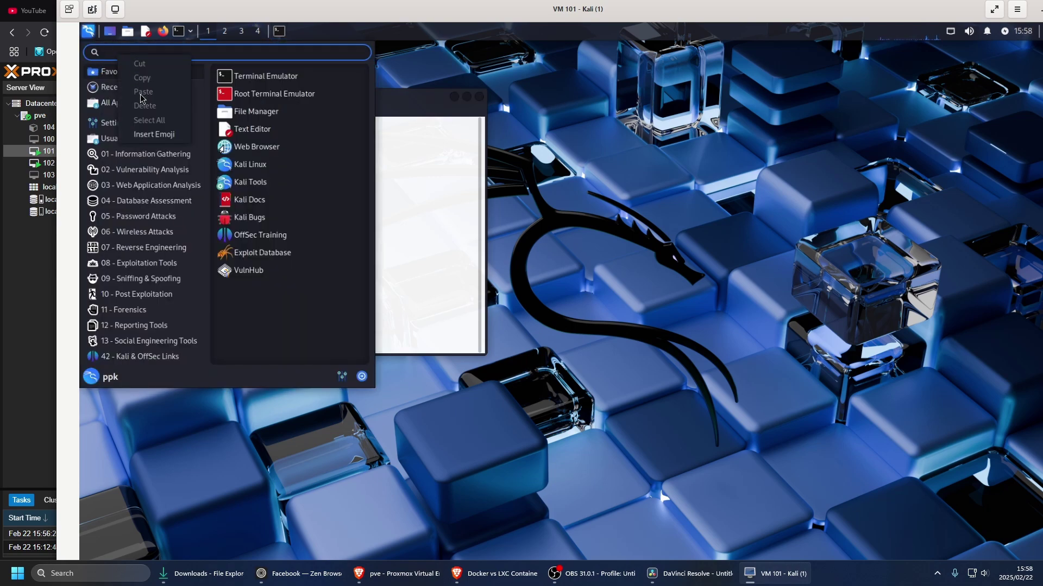
click(426, 183)
click(410, 304)
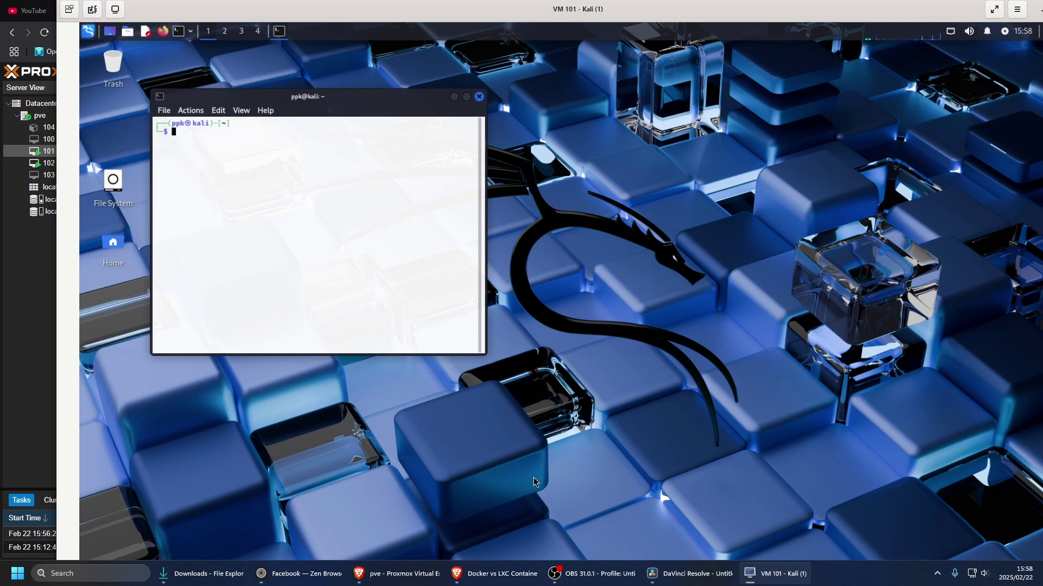
Copy the status command from ChatGPT again and run "systemctl status spice-vdagentd" in the Kali terminal
click(518, 573)
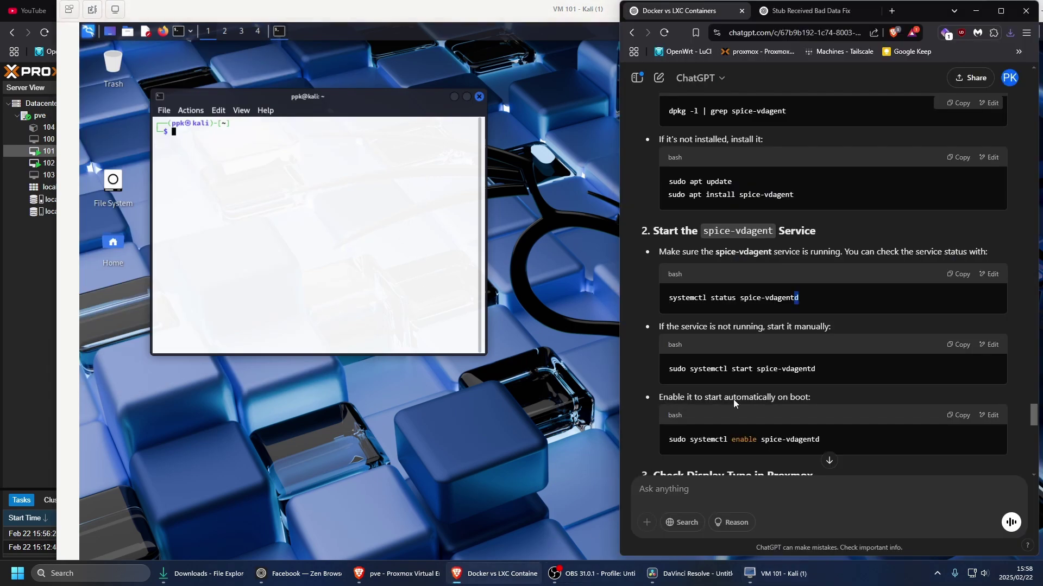
click(959, 274)
right_click(198, 158)
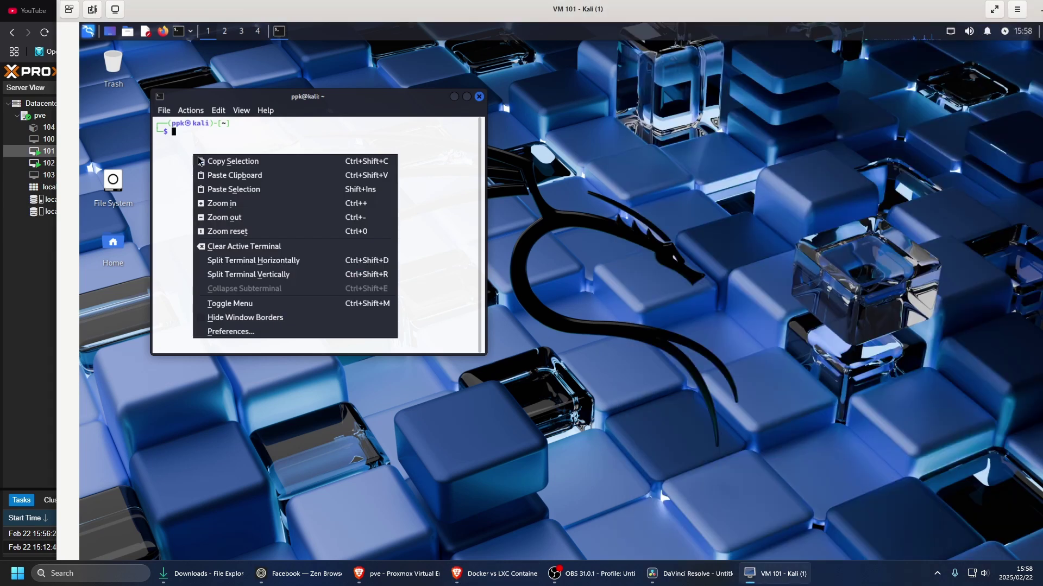
click(215, 174)
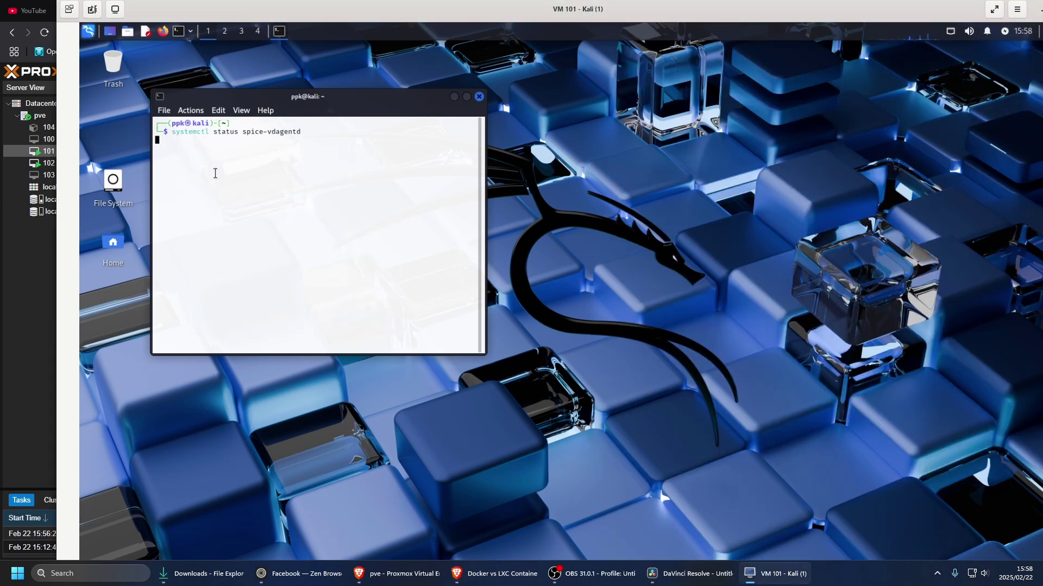
Run the spice-vdagentd status command in the Kali terminal and highlight the service's active state in the output
key(Return)
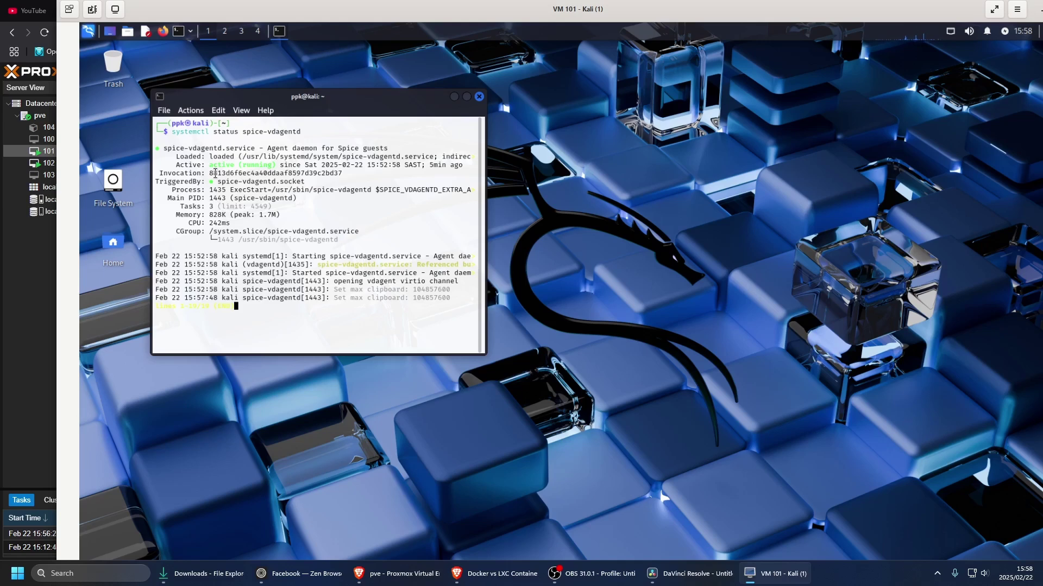
drag(209, 165, 300, 157)
click(223, 167)
drag(210, 166, 288, 166)
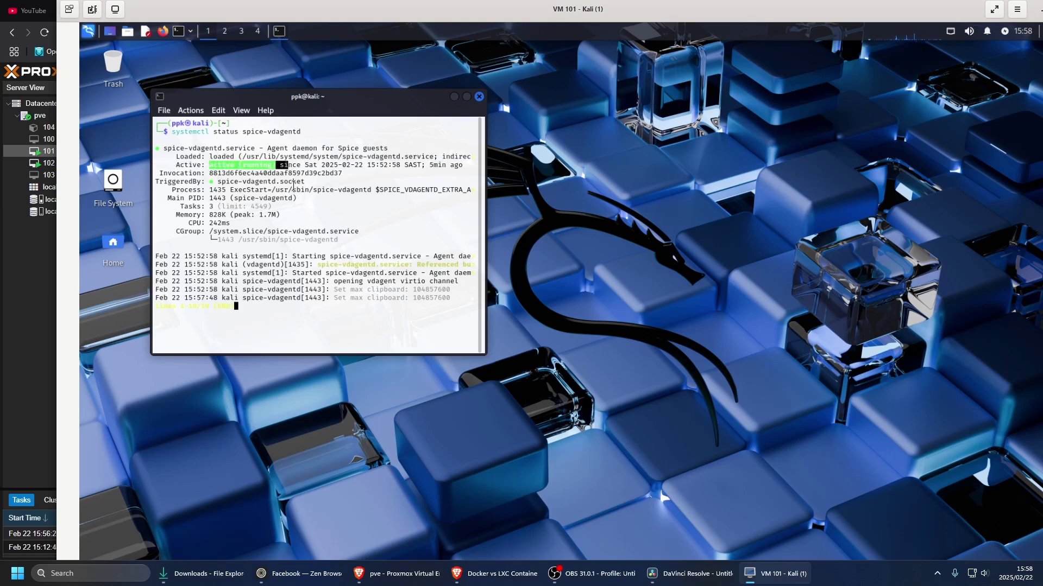
Minimize the Kali viewer and review ChatGPT's instructions for starting and enabling spice-vdagentd and checking the Proxmox display type
click(492, 574)
click(553, 292)
click(989, 11)
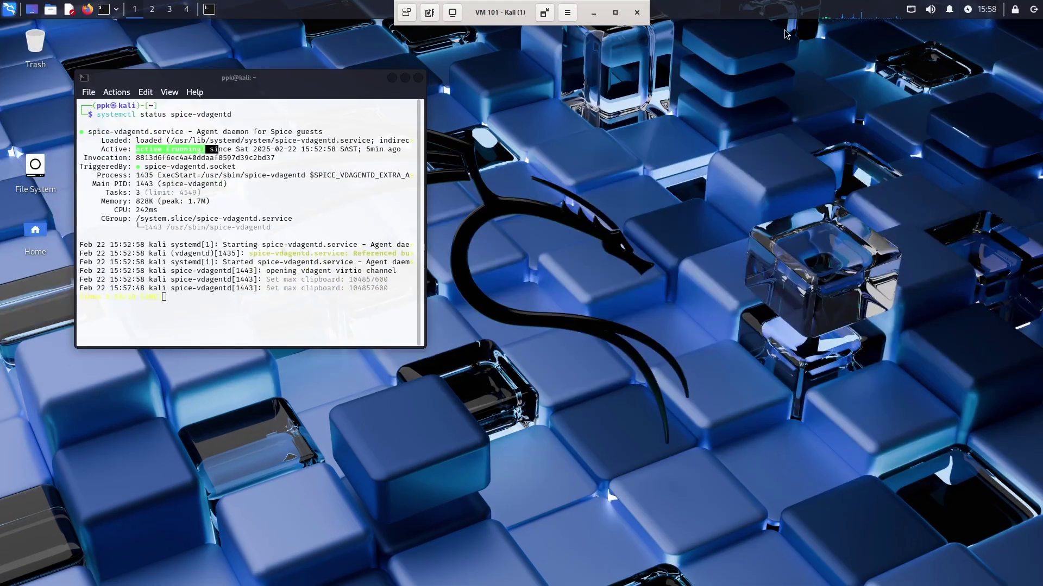
click(543, 9)
drag(944, 5, 814, 34)
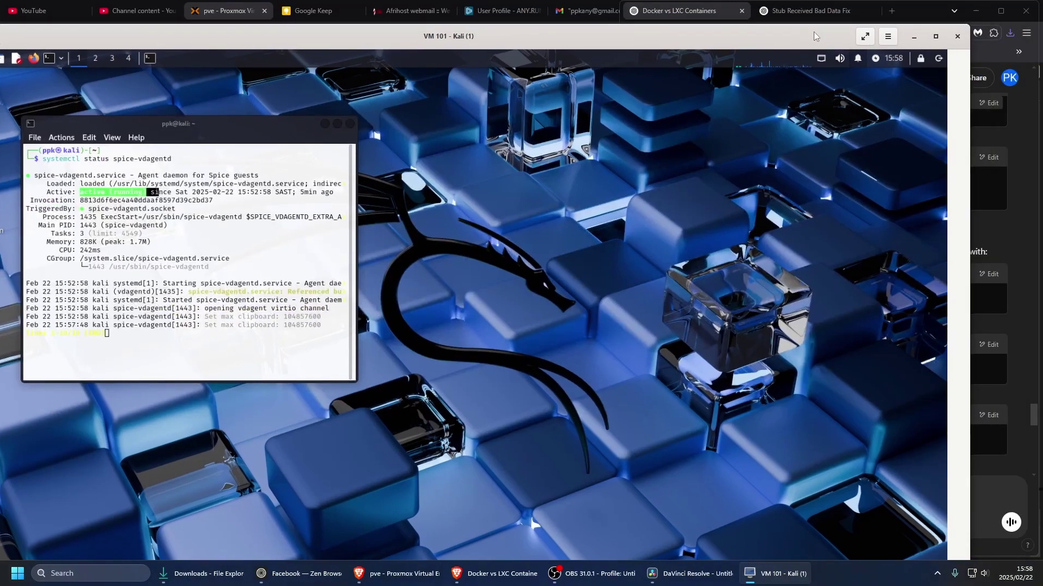
click(918, 41)
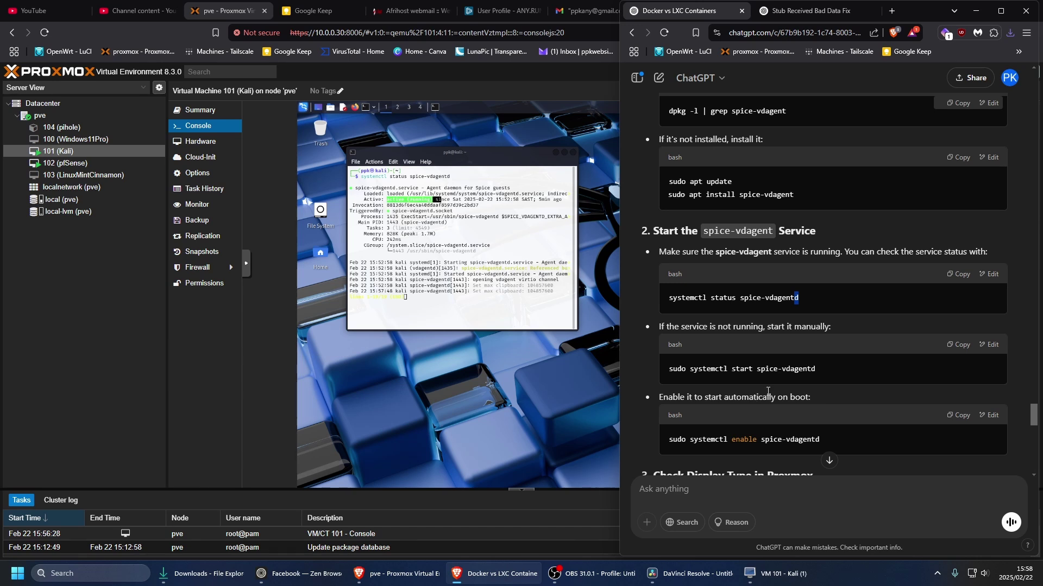
click(813, 371)
scroll(878, 418, down, 2)
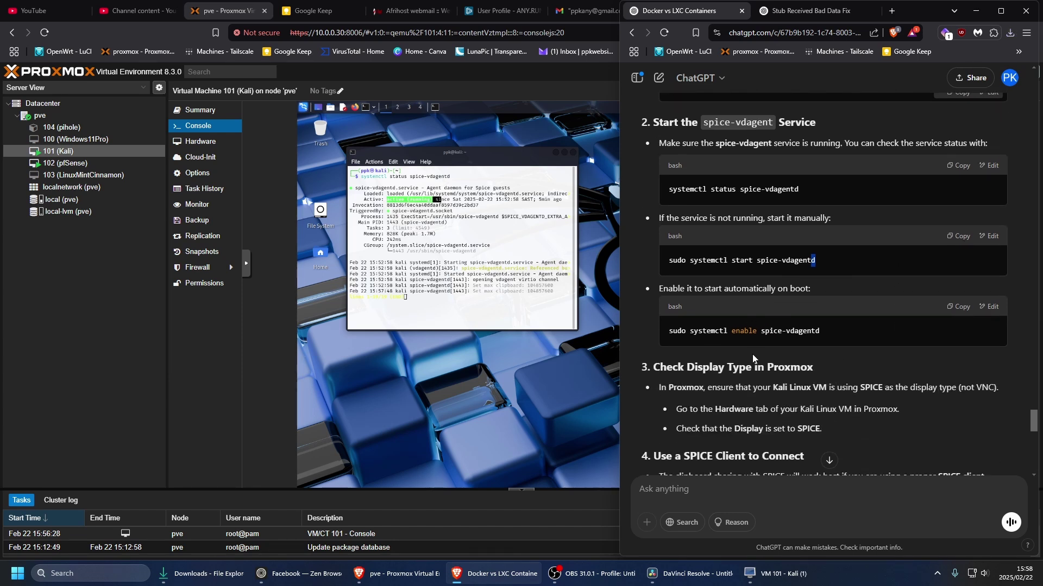
Return to VM 101's console in Proxmox and move the Kali terminal window slightly across the desktop
click(498, 389)
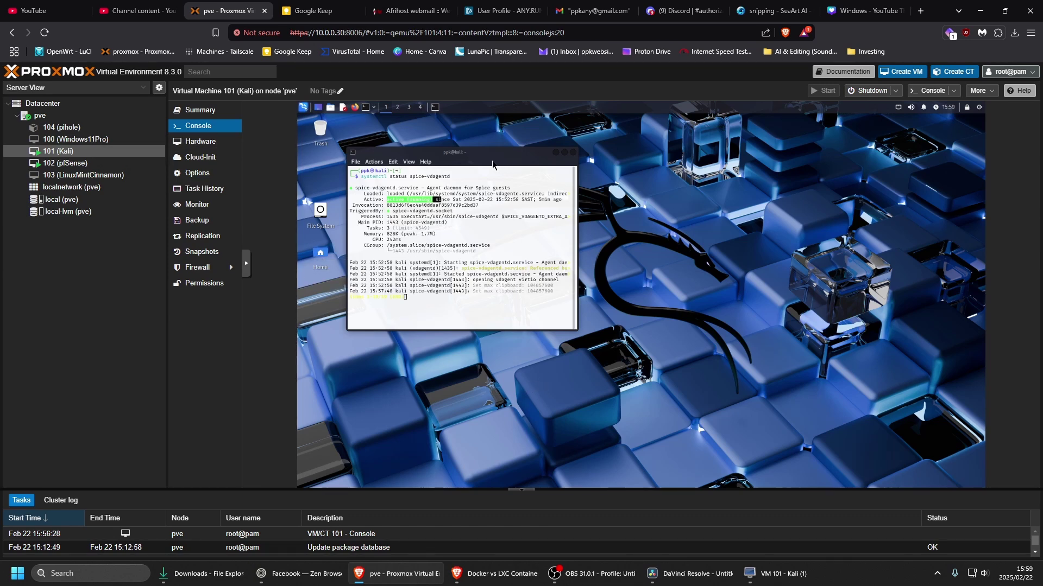
drag(493, 164, 514, 171)
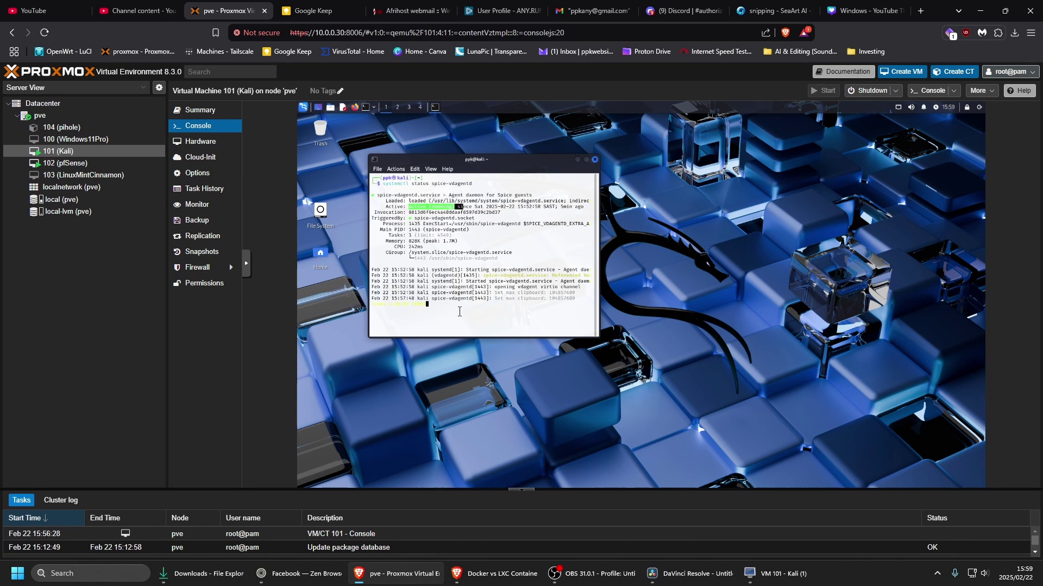